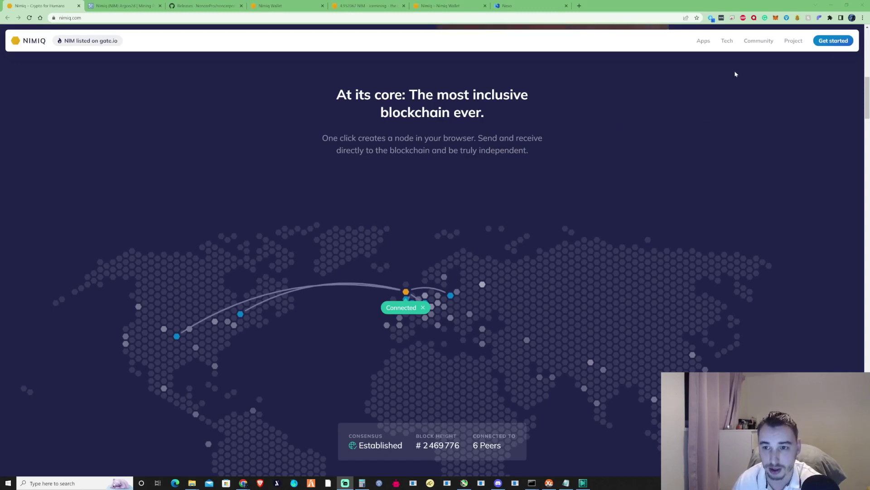
- Open Nimiq Wallet from nimiq.com's Apps menu and launch the web wallet in a new tab
mouse_move(704, 41)
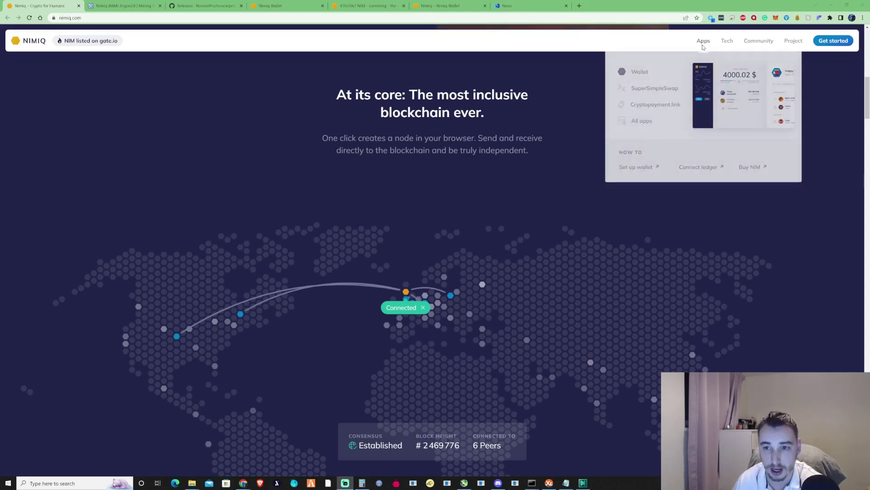
left_click(637, 73)
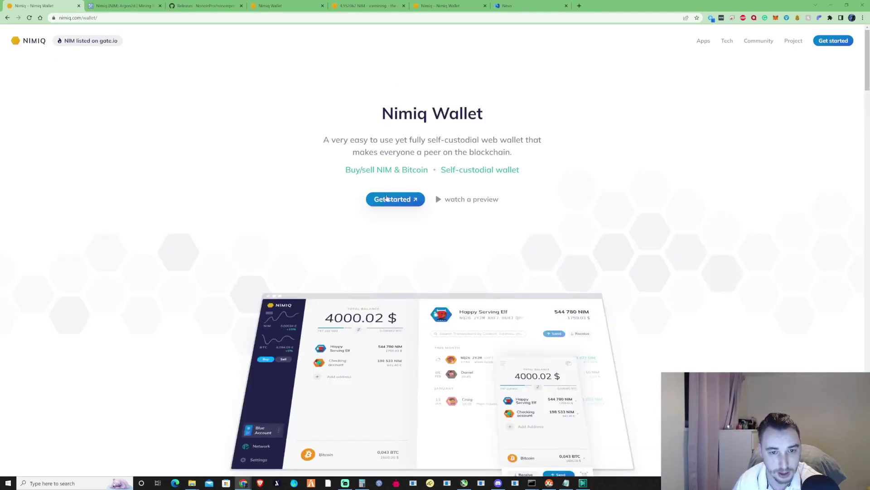
left_click(398, 201)
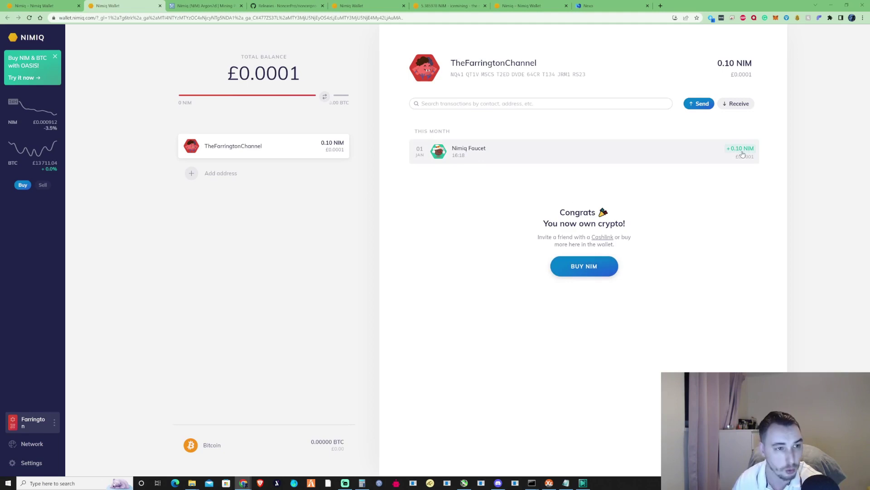
- Return to the web wallet showing 0.10 NIM and copy its NIM address
left_click(58, 9)
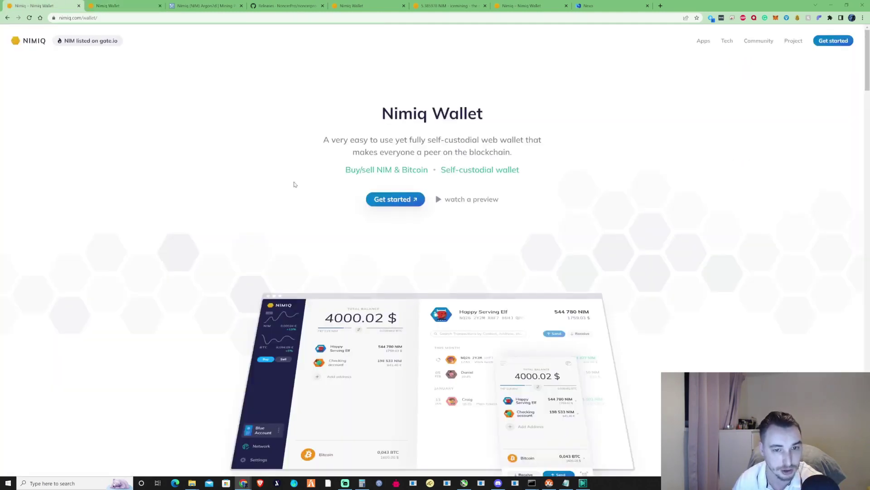
key("ctrl+Tab")
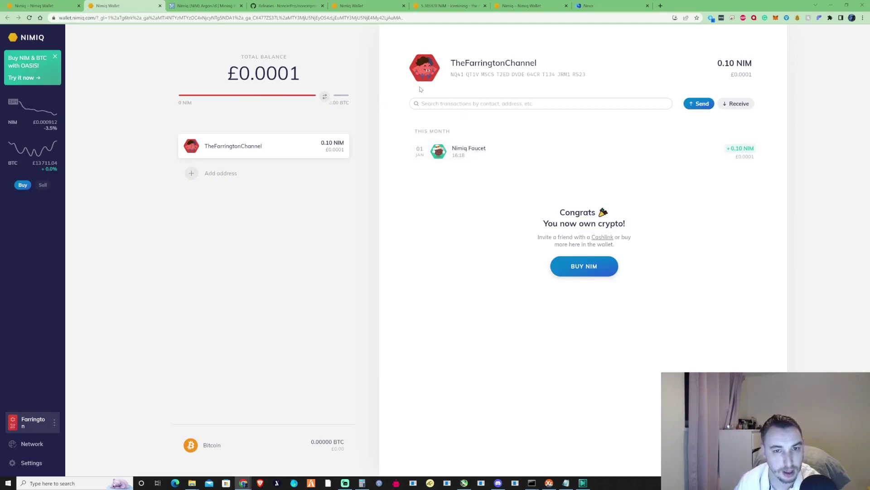
left_click(488, 77)
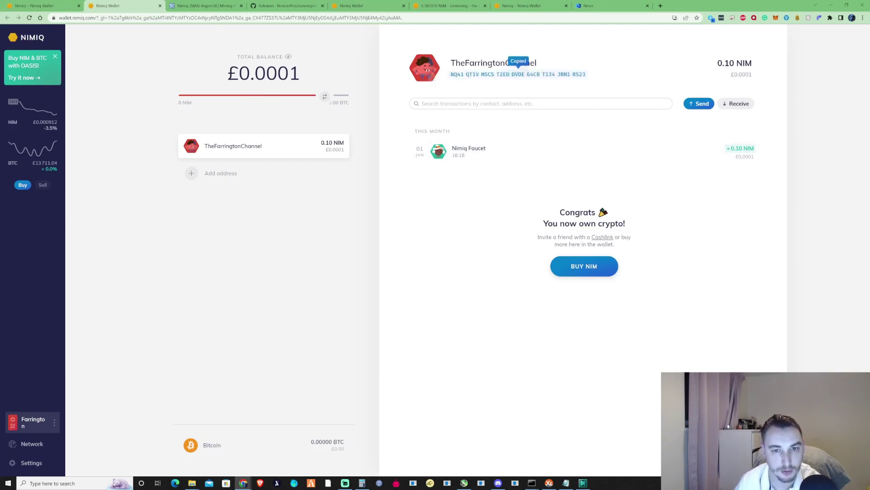
- Check the Nimiq mining calculator's 0.48 USD daily earnings estimate, then return to the pool table
left_click(207, 6)
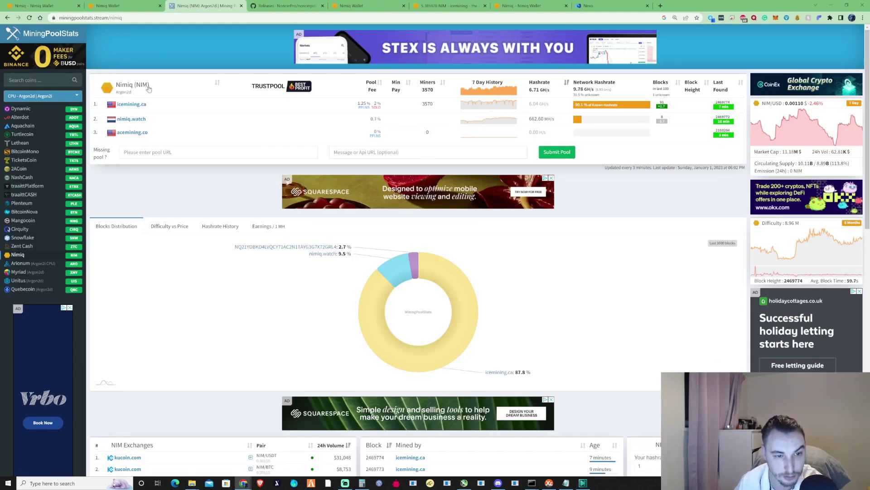
scroll(200, 114, "down", 5)
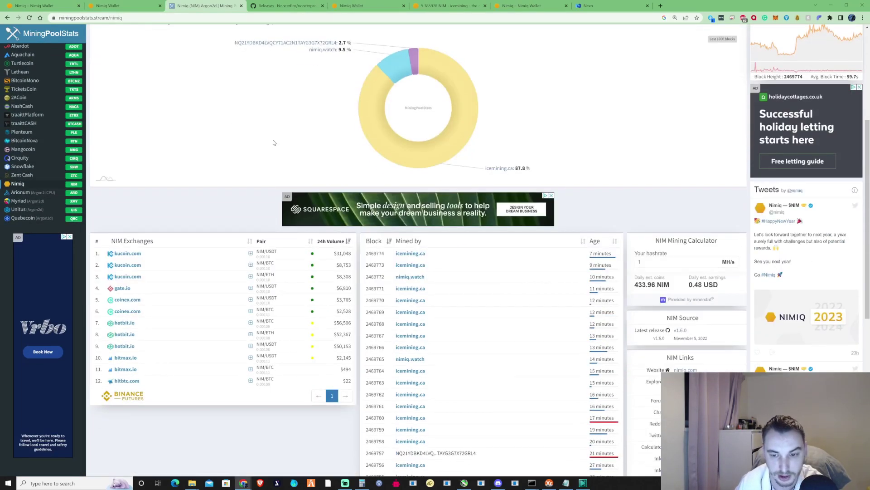
scroll(274, 143, "down", 2)
left_click(640, 193)
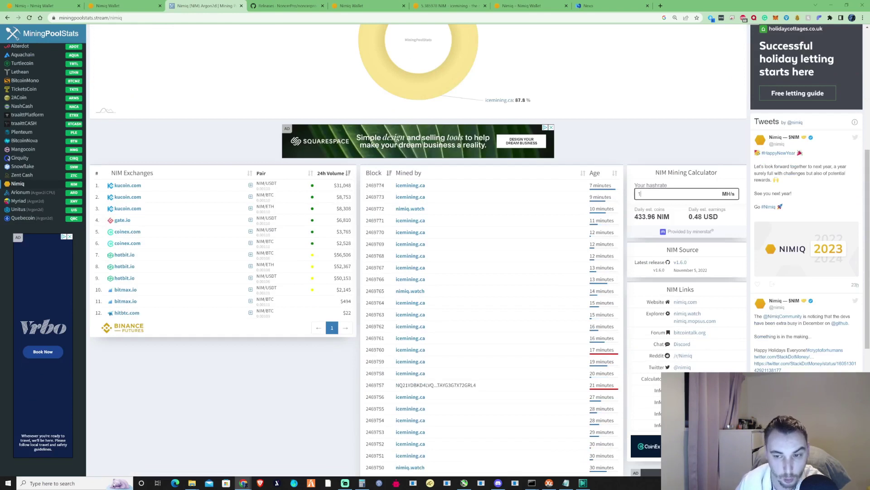
left_click_drag(689, 216, 702, 217)
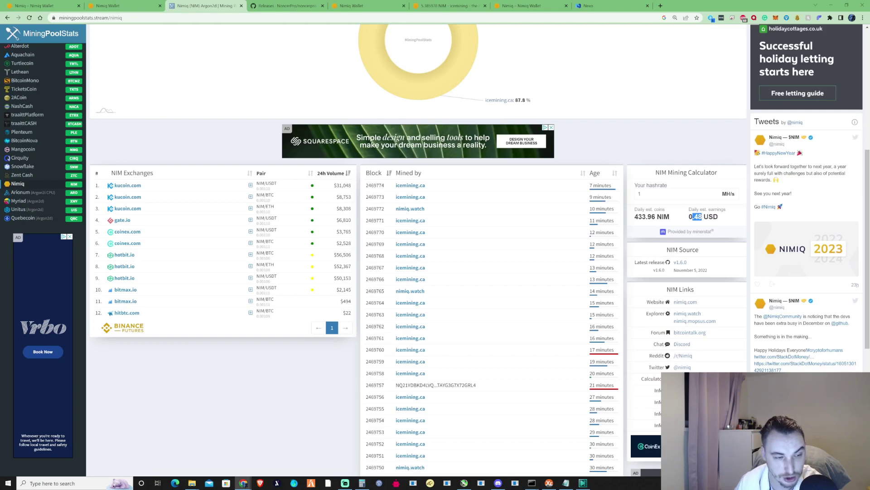
left_click(702, 216)
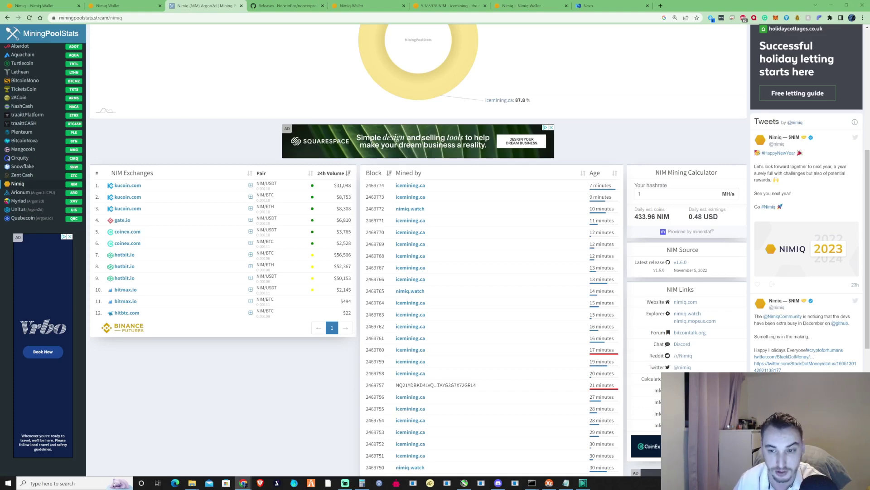
left_click_drag(689, 216, 698, 217)
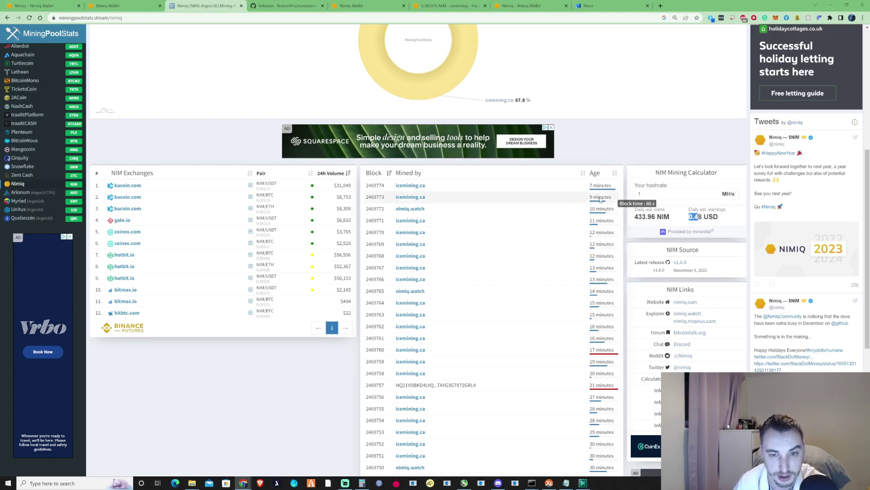
scroll(332, 142, "up", 5)
scroll(332, 141, "up", 2)
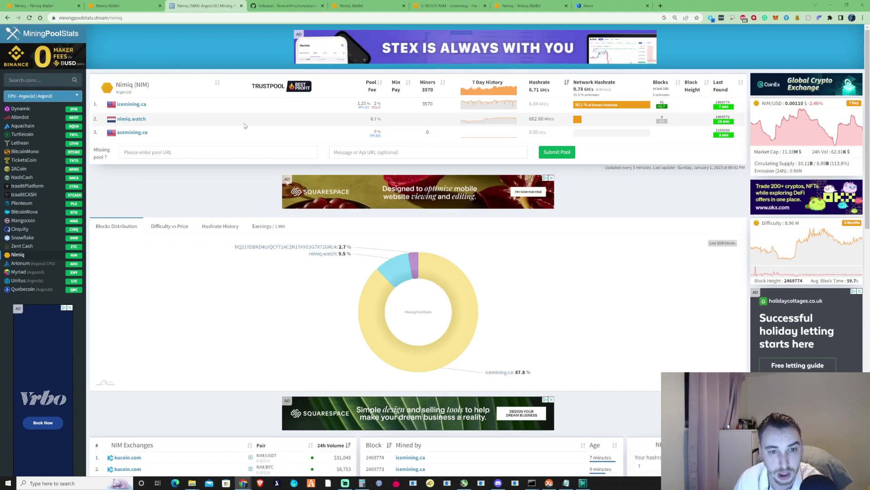
- Open icemining.ca from the pool table and view its NIM pool listing with 1.25% fees
left_click(139, 109)
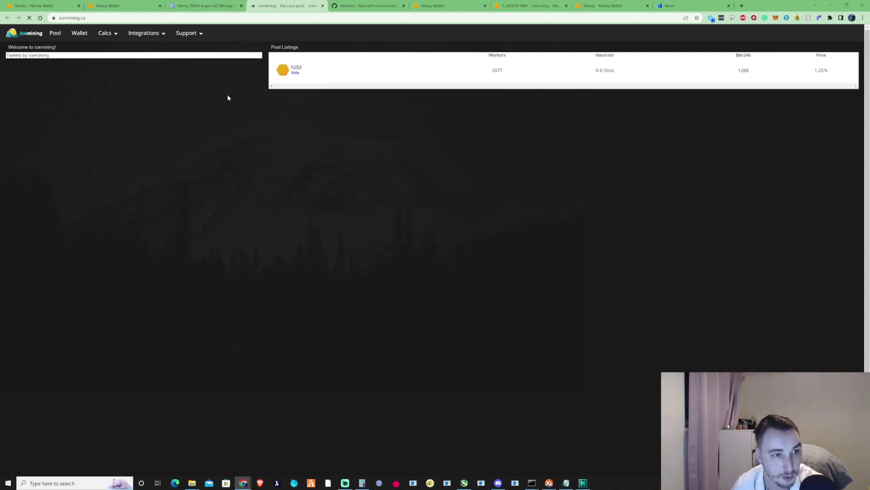
left_click(59, 39)
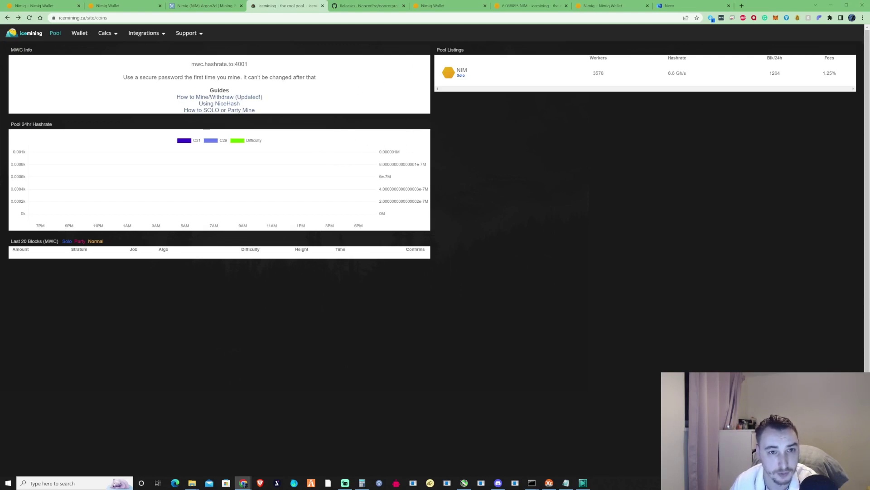
- Download noncerpro-cuda-win64-3.4.1.zip from the NoncerPro GitHub releases page
left_click(368, 6)
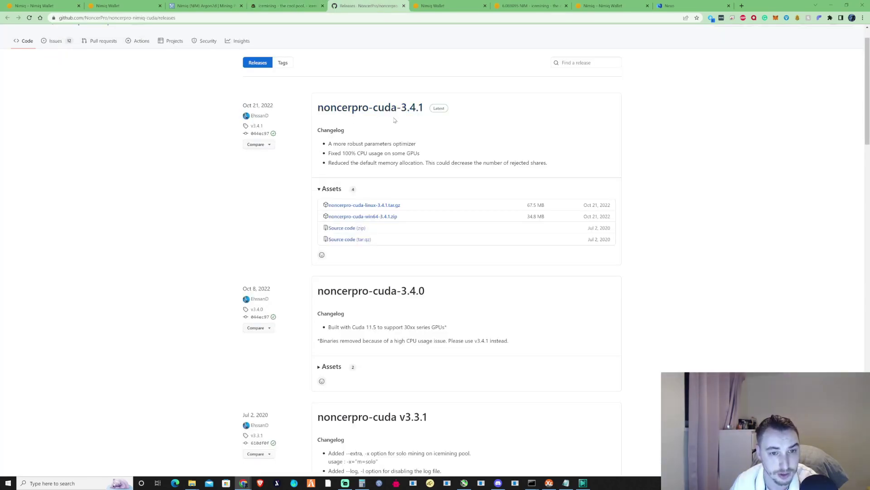
scroll(370, 179, "down", 1)
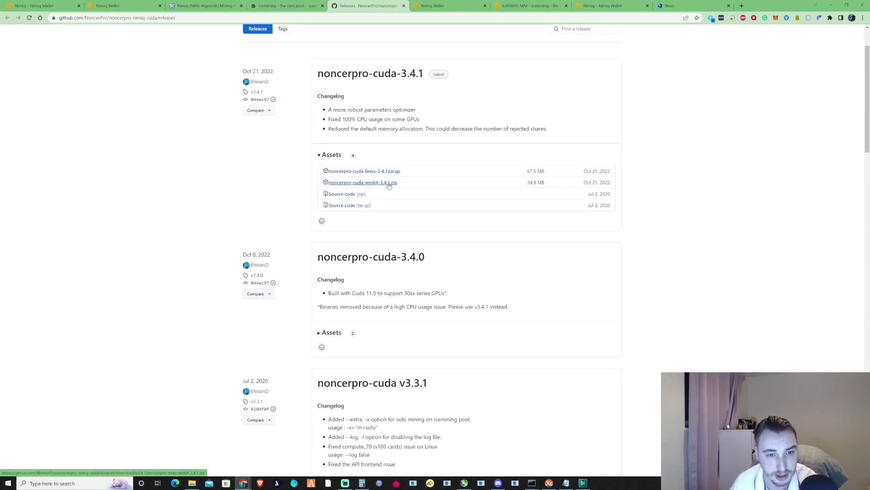
left_click(389, 183)
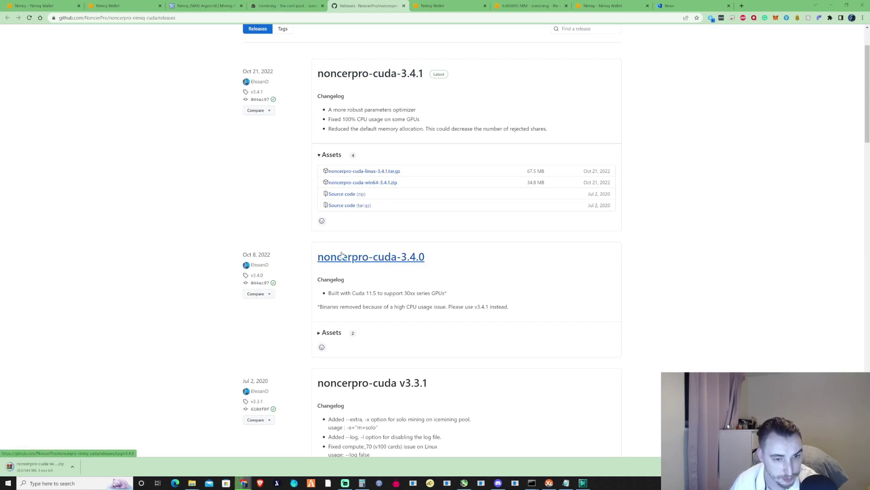
- Copy the NIM address again from the Nimiq Wallet tab
scroll(426, 259, "up", 2)
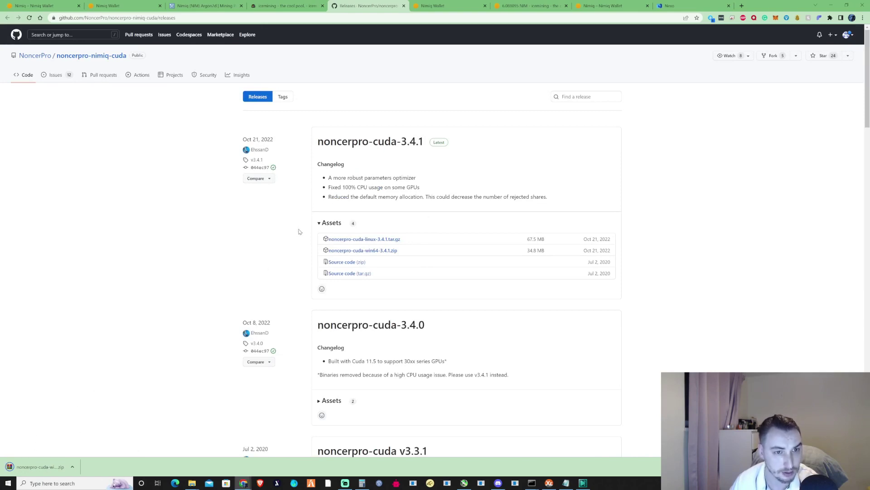
left_click(118, 5)
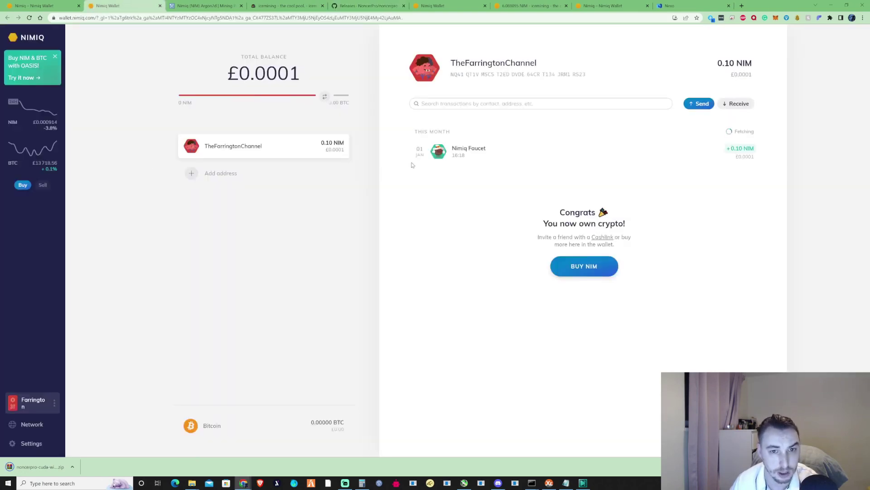
left_click(495, 75)
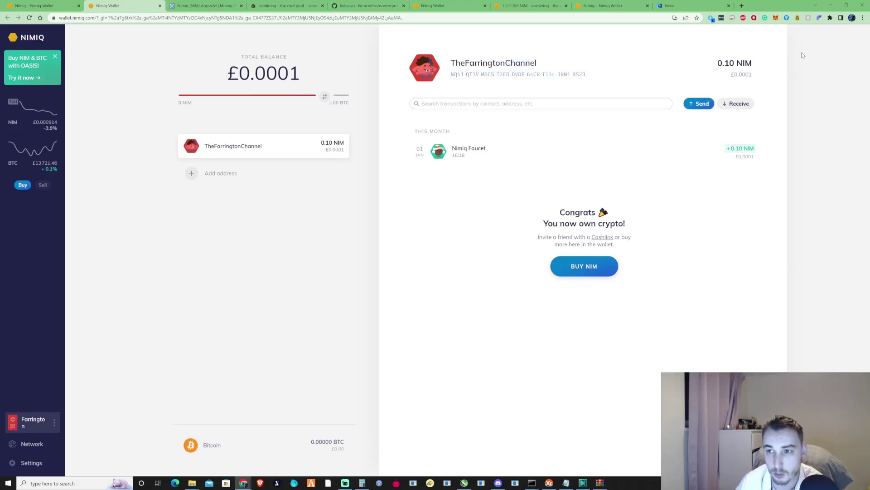
- Create a desktop folder named nimiqmining and extract all five NoncerPro archive files into it
left_click(833, 7)
left_click(465, 168)
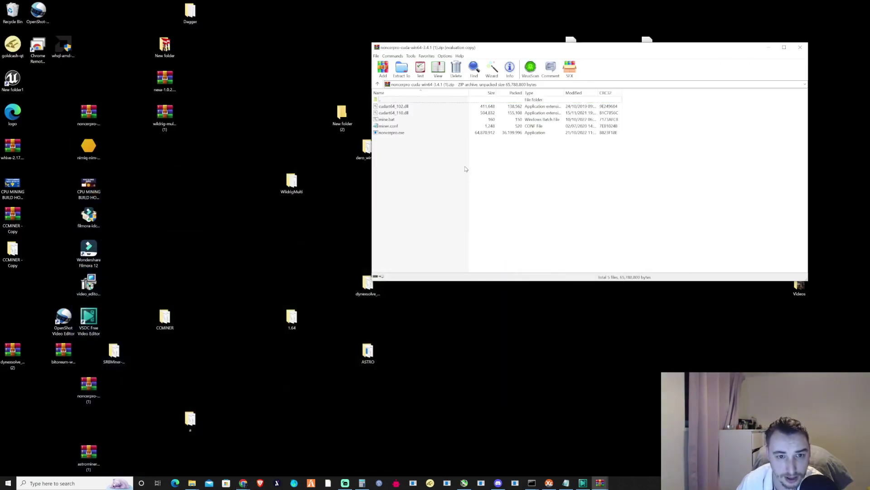
right_click(180, 183)
mouse_move(211, 248)
left_click(271, 250)
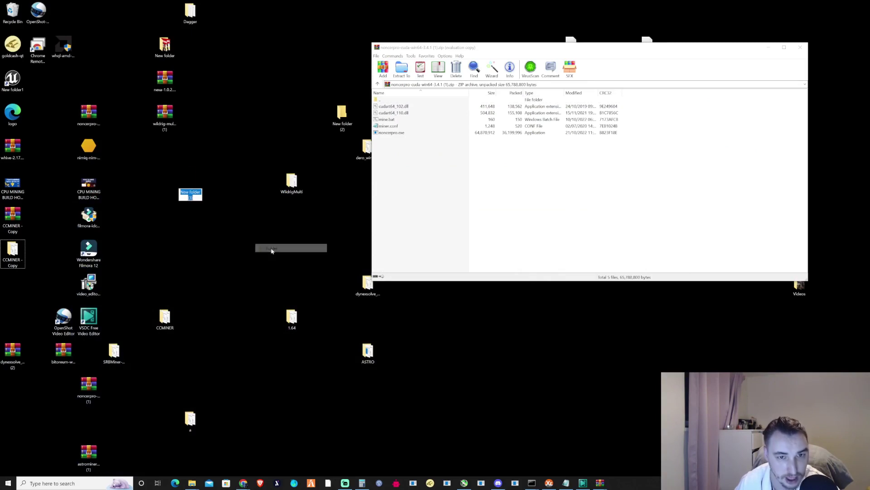
type("n")
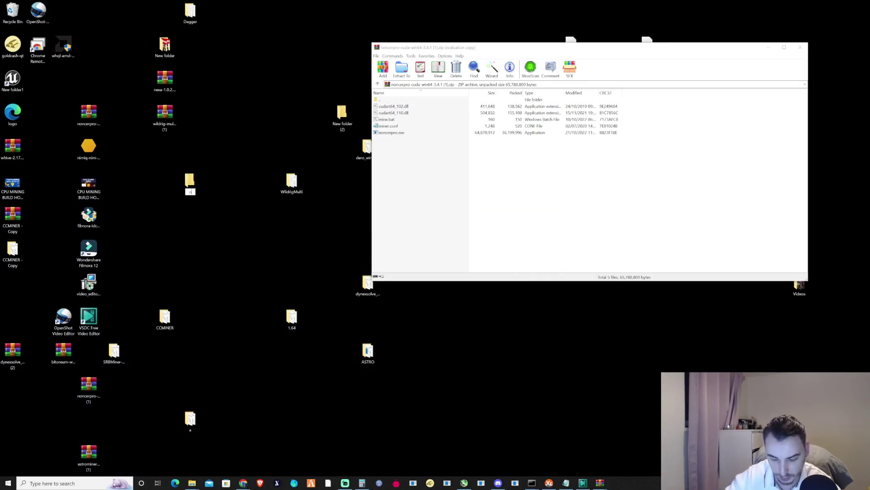
type("imiqmining")
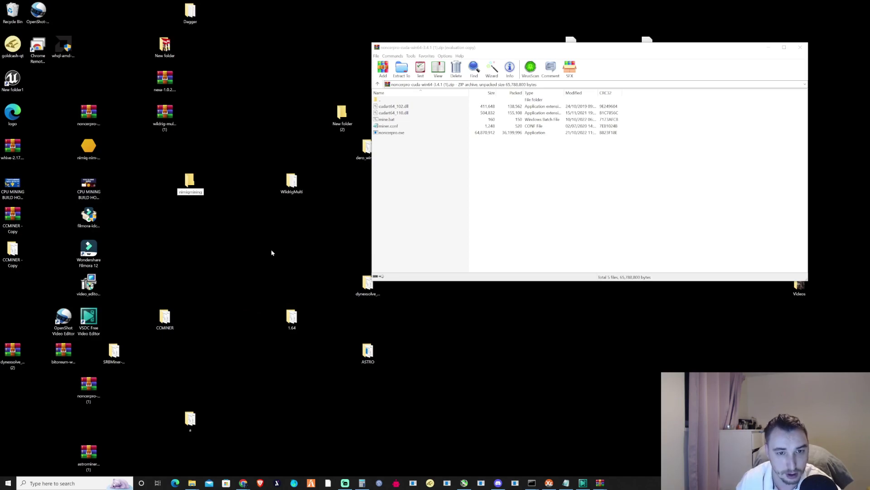
key("Return")
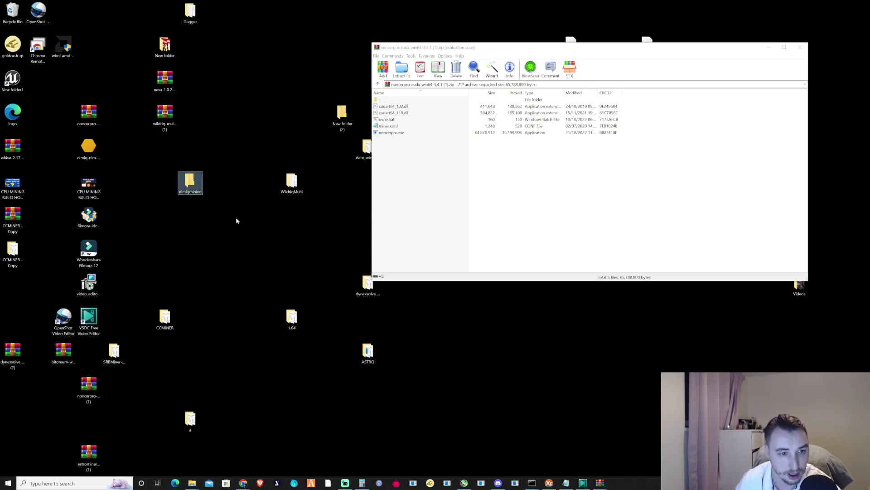
left_click_drag(415, 195, 185, 183)
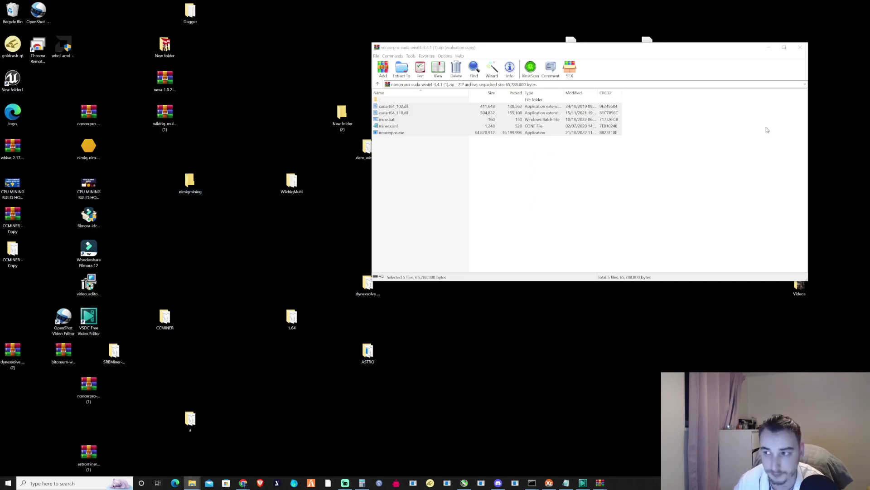
left_click_drag(794, 41, 175, 89)
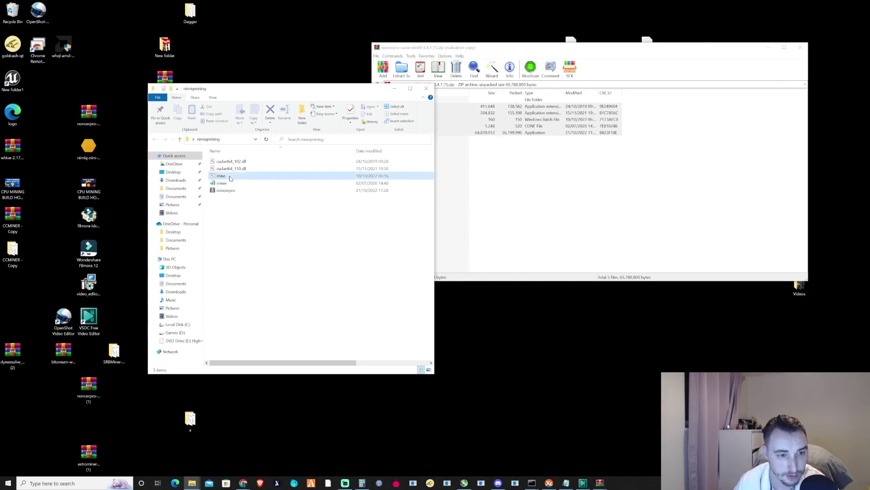
- Replace the wallet address in mine.bat with your own pasted address and save it
left_click(224, 176)
right_click(221, 177)
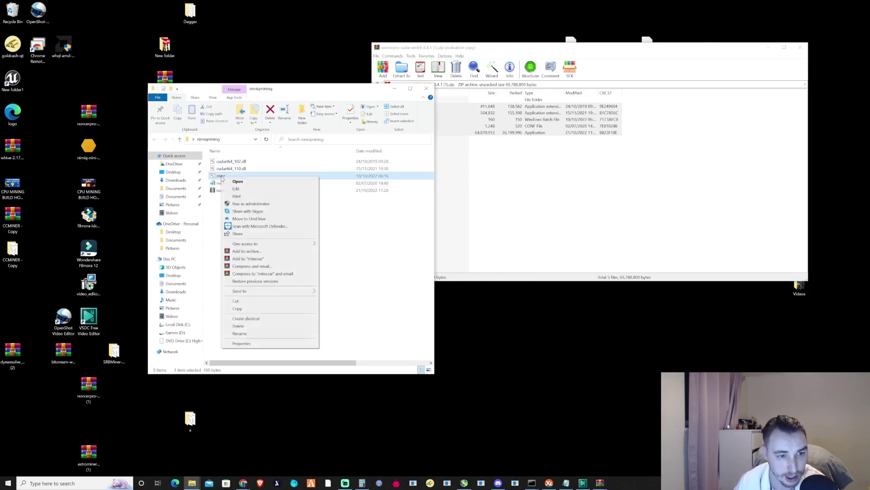
left_click(235, 190)
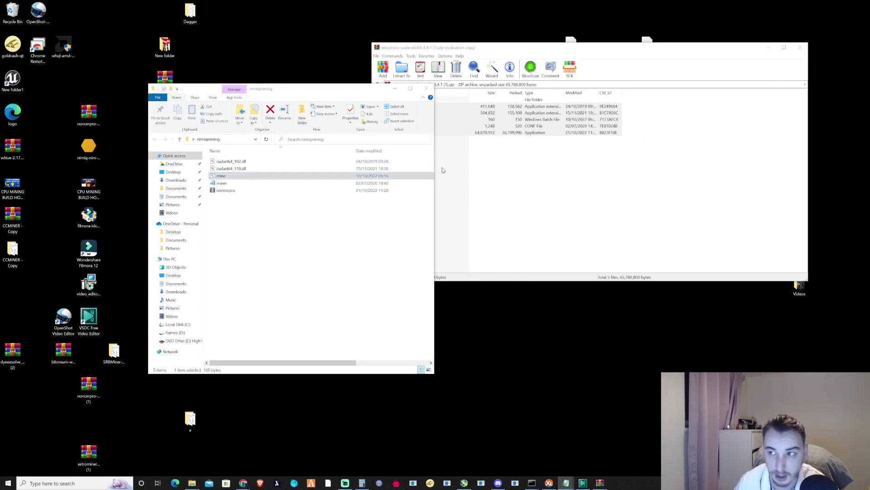
left_click_drag(788, 45, 170, 134)
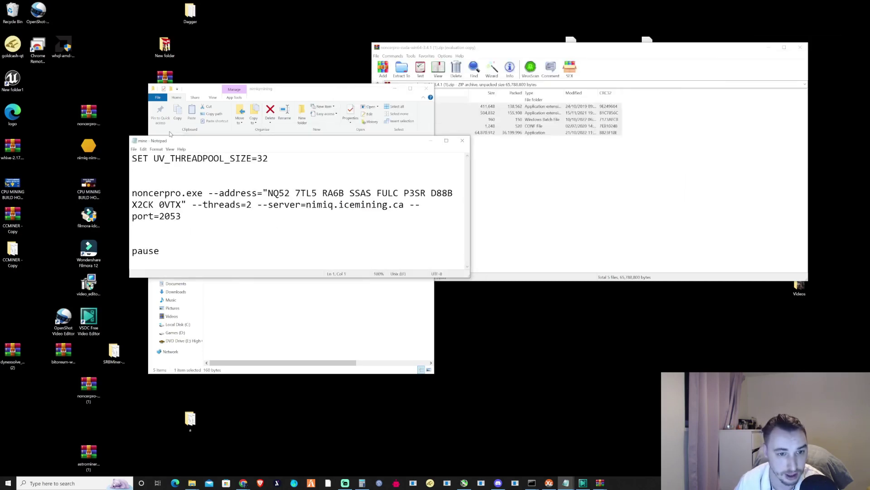
left_click_drag(268, 193, 181, 204)
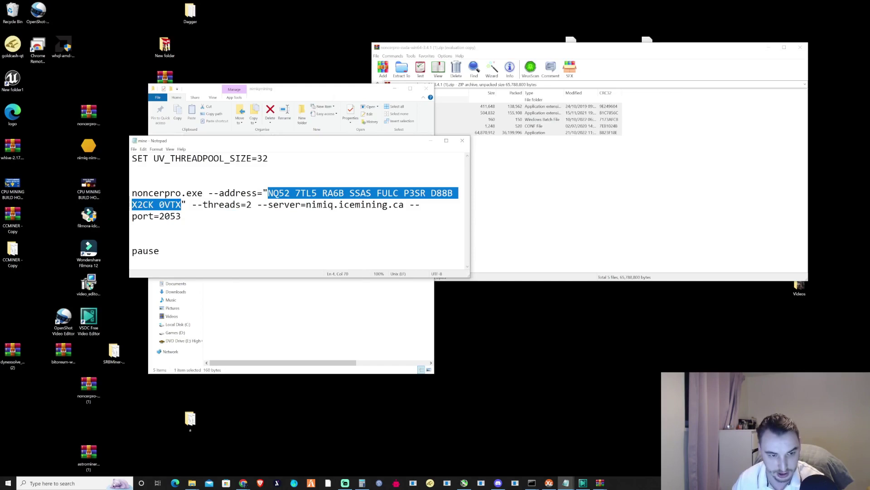
key("ctrl+v")
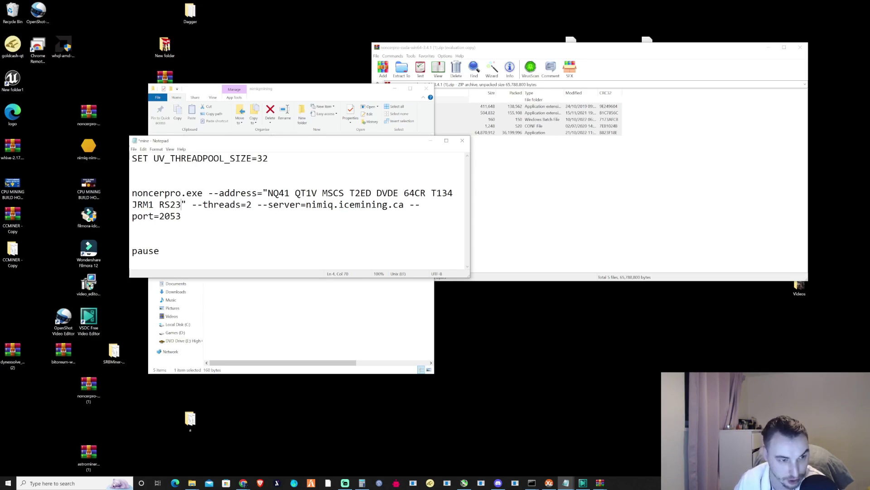
key("ctrl+s")
- Dismiss Notepad's file options and close the extra Command Prompt window
left_click(134, 149)
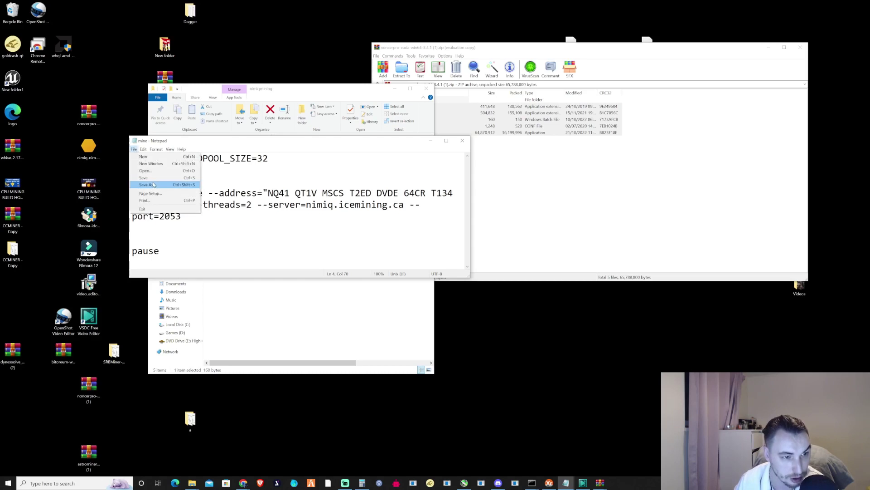
key("Escape")
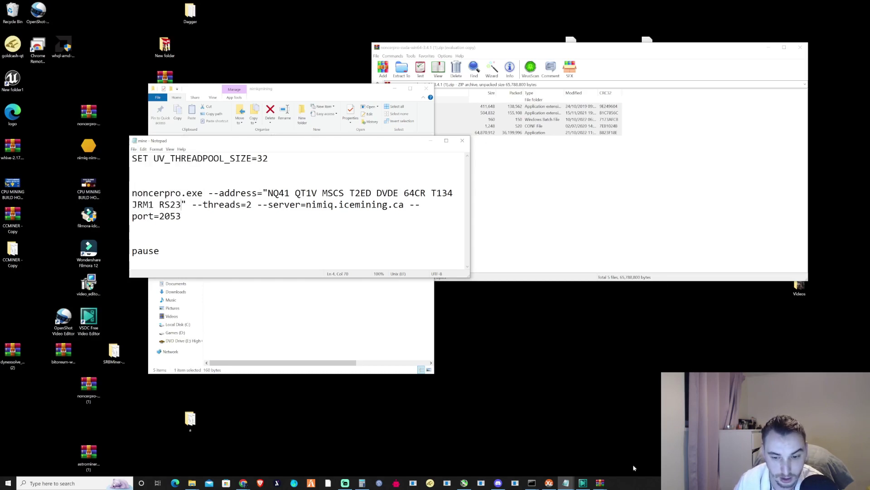
left_click(532, 482)
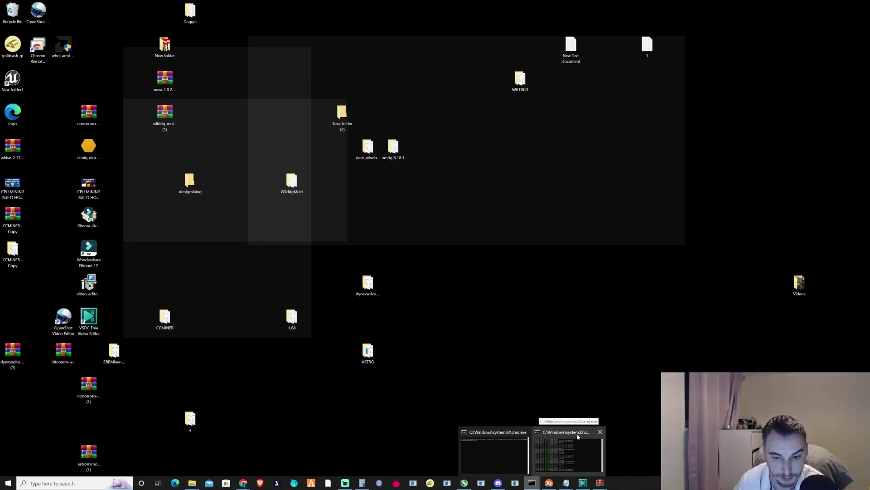
left_click(599, 432)
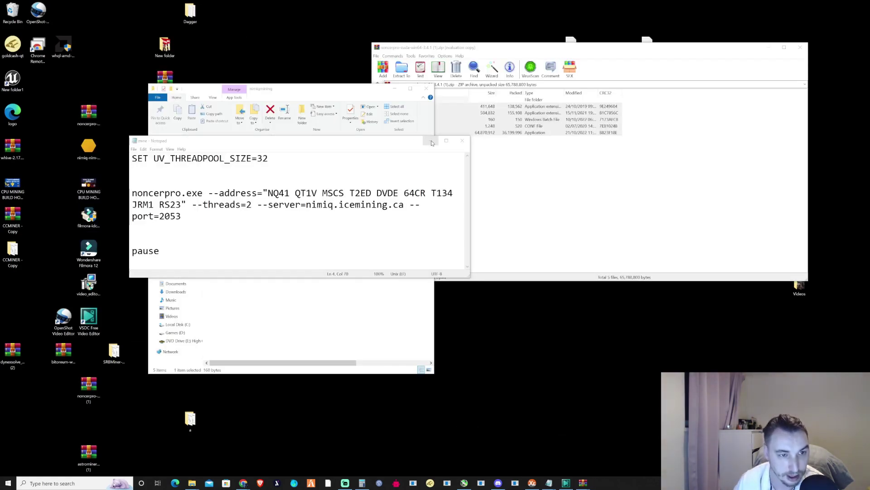
- Run mine.bat to start NoncerPro 3.4.1 on the RTX 3090 against nimiq.icemining.ca port 2053
left_click(462, 141)
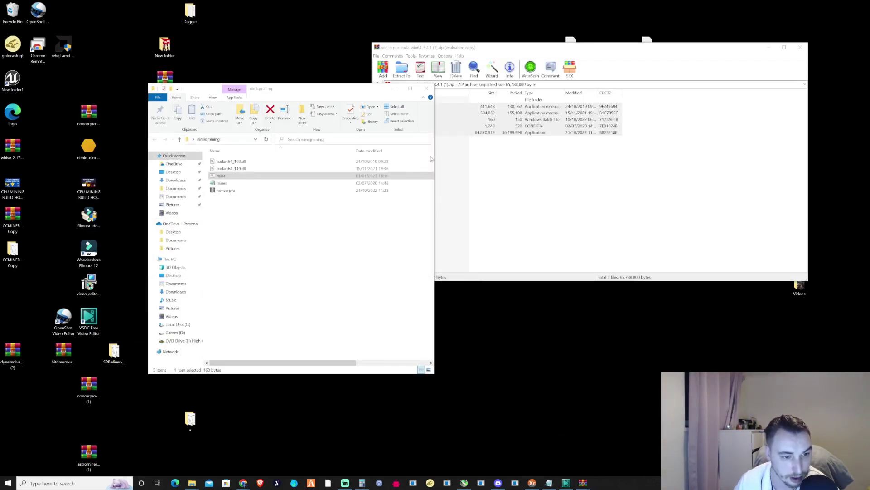
double_click(221, 175)
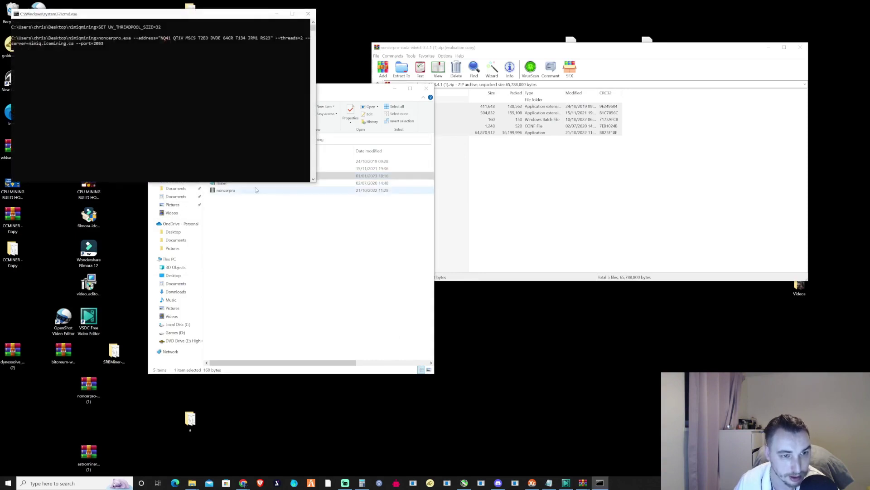
left_click_drag(225, 30, 399, 91)
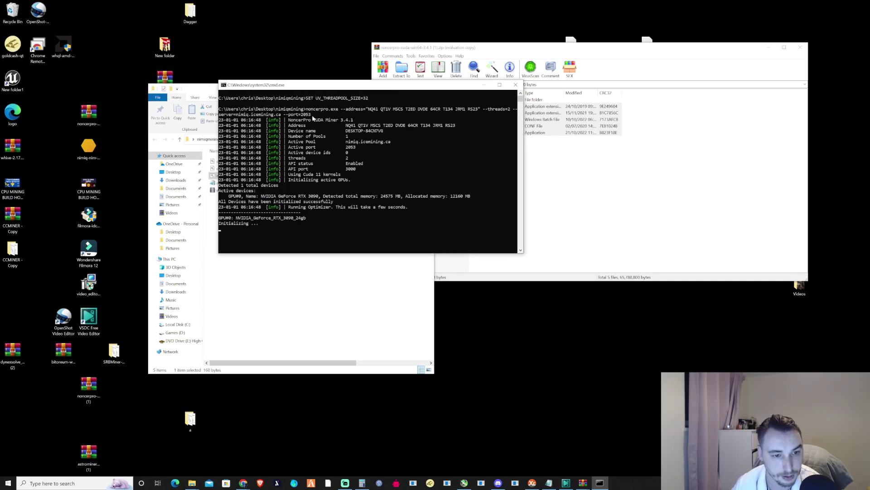
left_click_drag(332, 89, 296, 72)
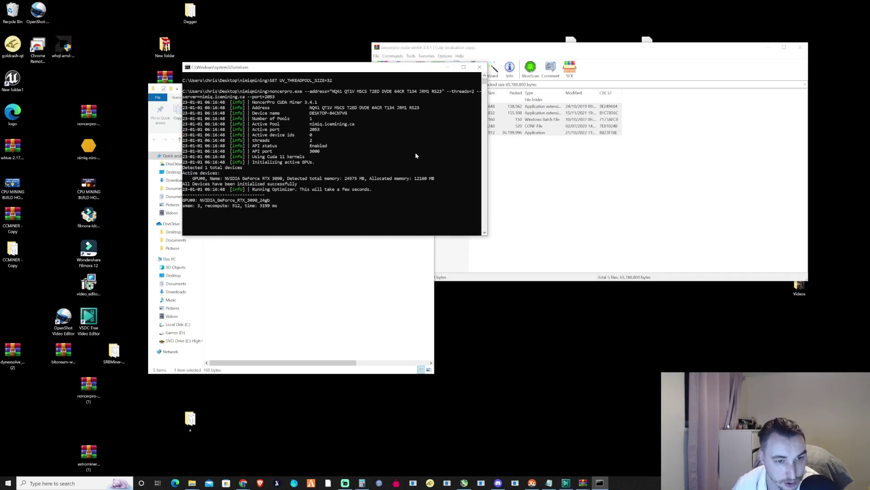
left_click_drag(354, 68, 225, 24)
left_click(464, 483)
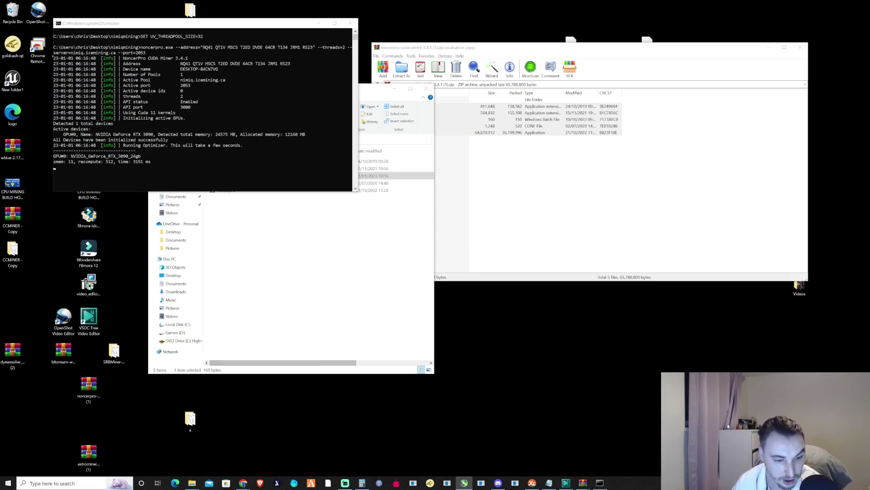
- Scroll through the Card speeds sheet's GPU hashrate rows without editing anything
key("alt+Tab")
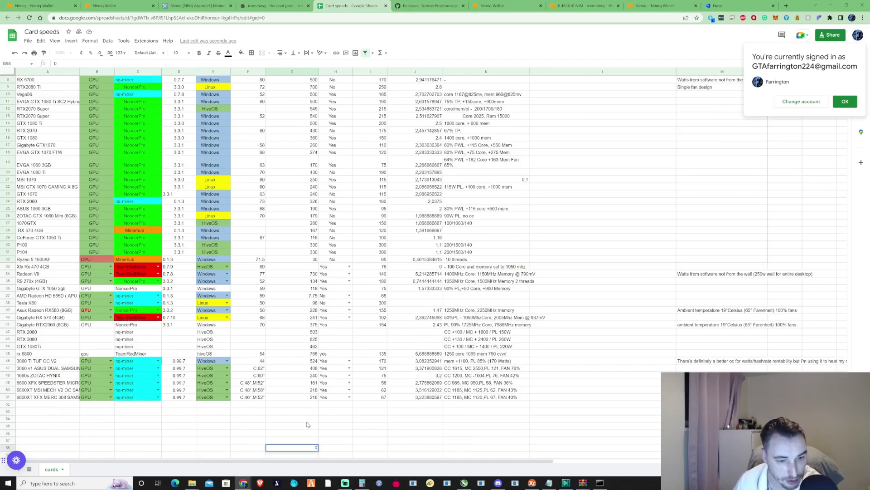
scroll(307, 424, "up", 2)
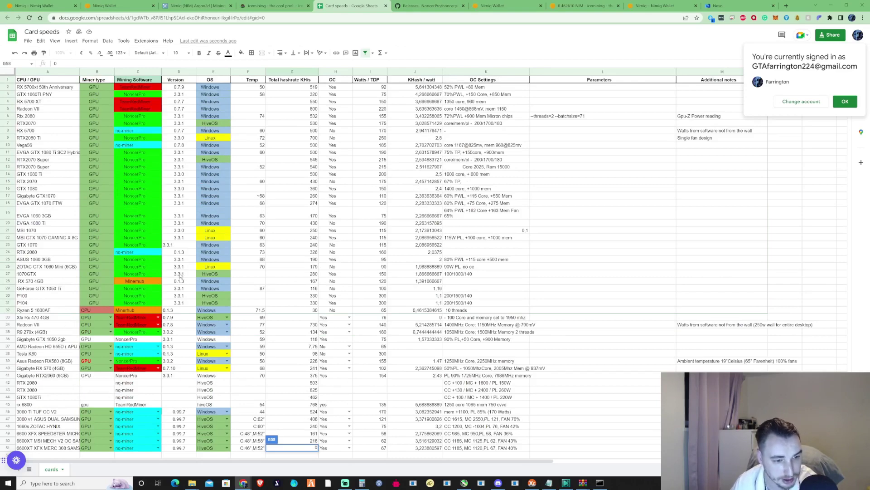
scroll(99, 320, "down", 2)
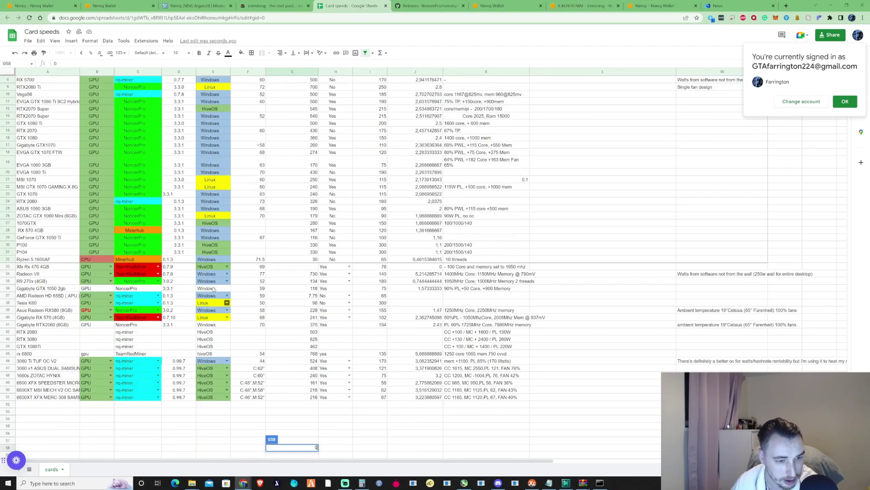
scroll(216, 239, "up", 2)
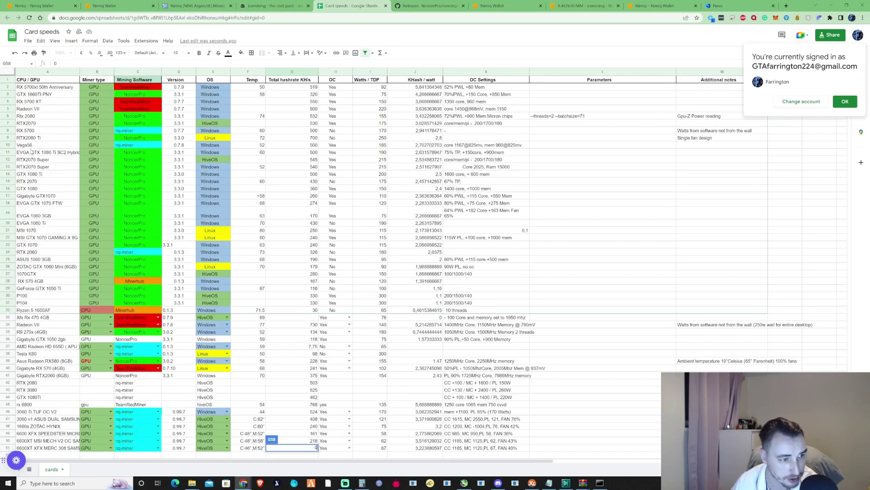
scroll(40, 279, "down", 1)
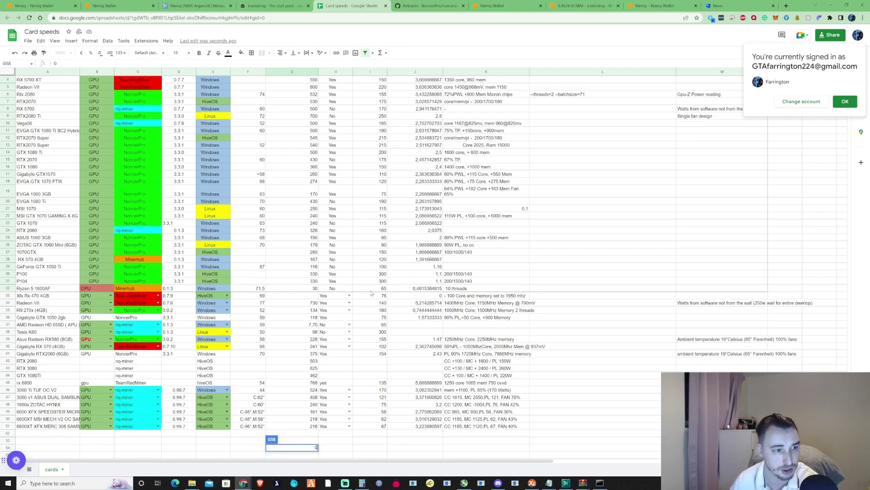
scroll(174, 299, "up", 1)
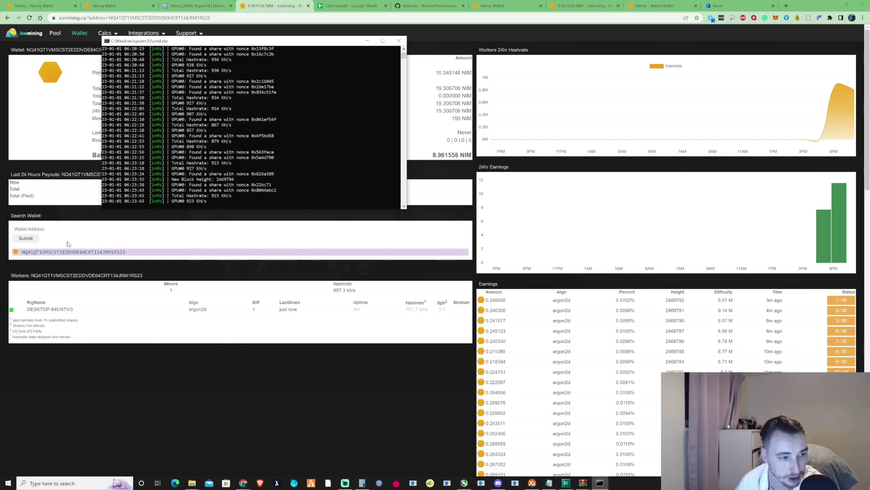
- Refresh the icemining wallet page to show 10.602011 NIM pending and the 24hr earnings bars
left_click(68, 244)
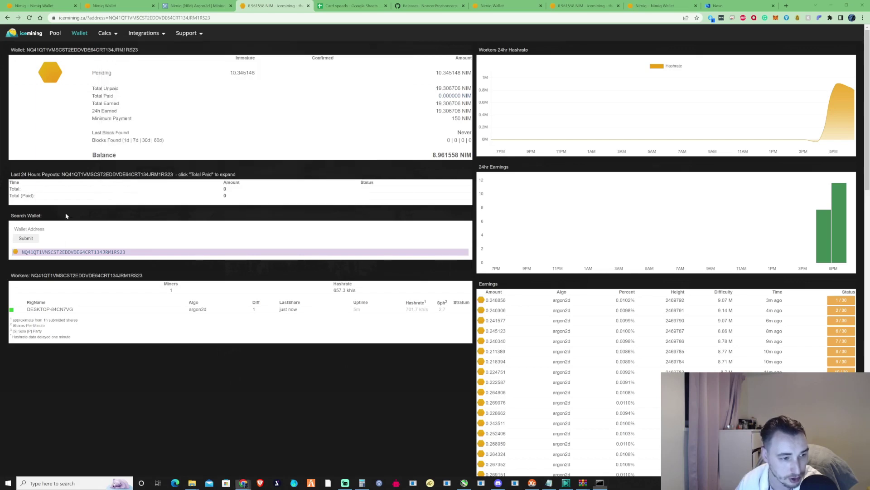
left_click(78, 252)
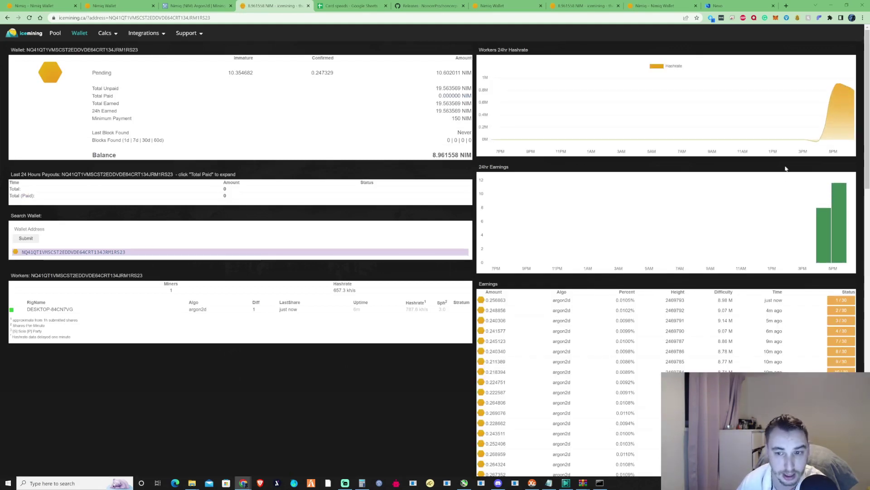
mouse_move(827, 225)
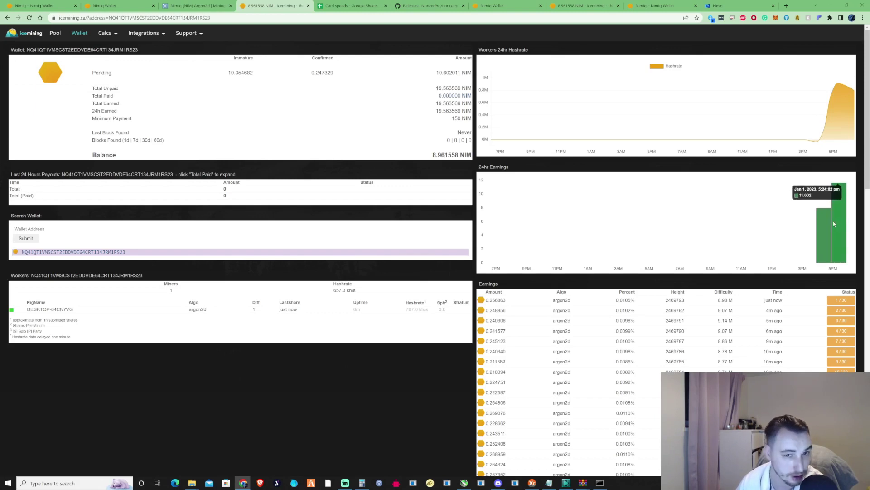